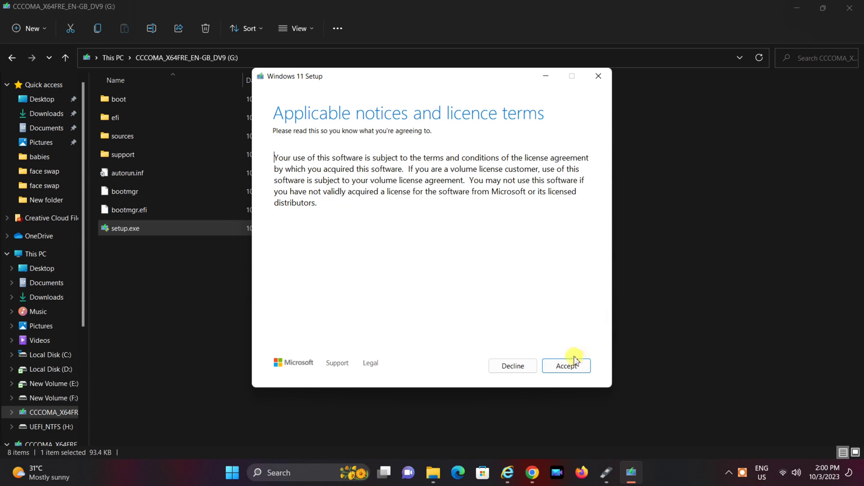
# Accept the licence terms, find 'Keep personal files and apps' greyed out, and quit Setup.
pyautogui.click(567, 367)
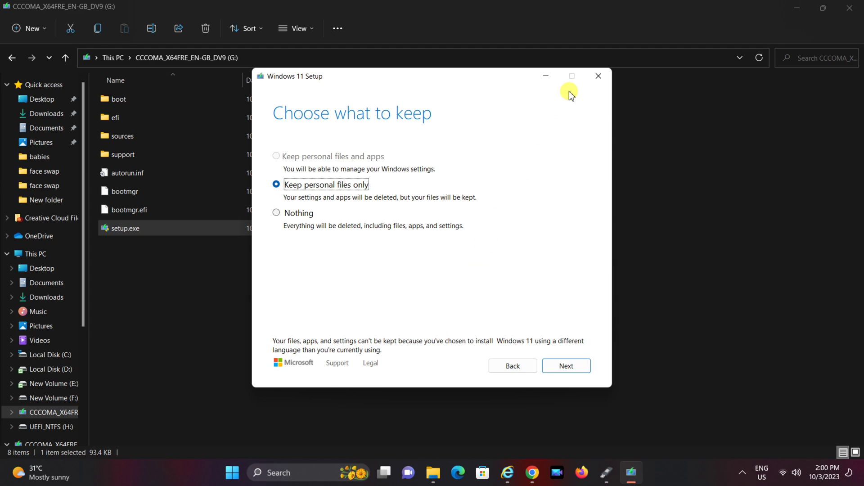
pyautogui.click(598, 76)
pyautogui.click(427, 276)
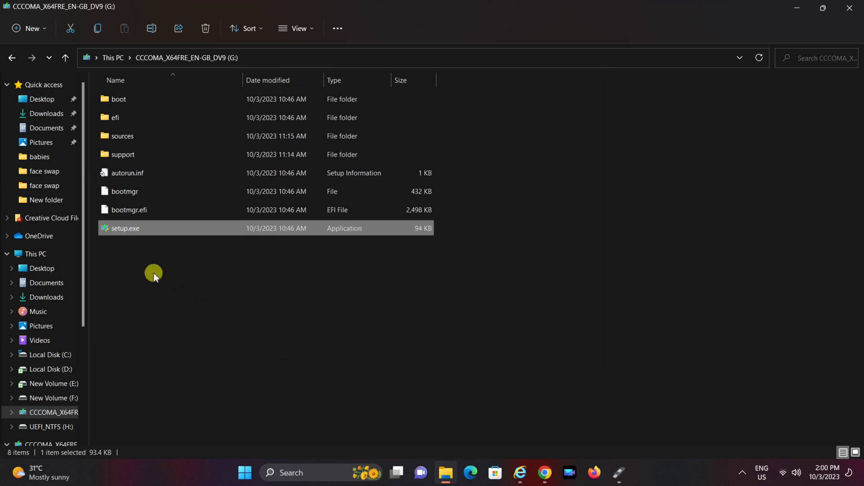
# Check the en-gb language folder inside the installation media's boot folder, then close File Explorer.
pyautogui.click(134, 263)
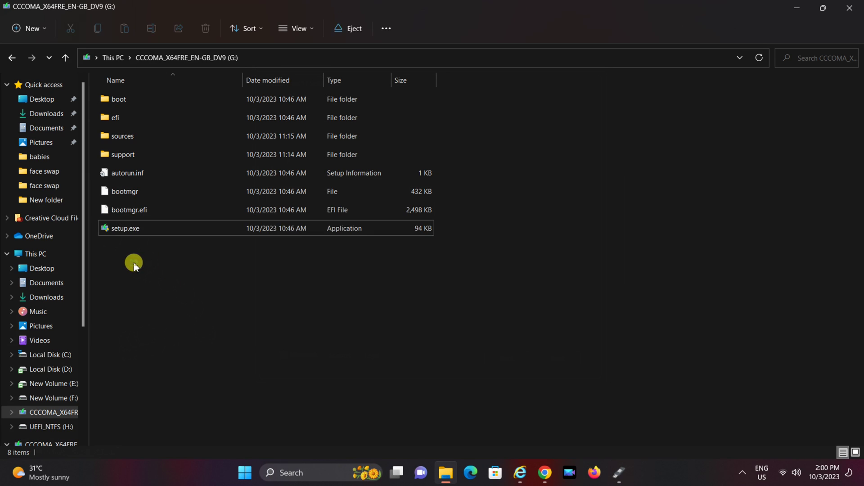
pyautogui.doubleClick(113, 99)
pyautogui.click(120, 101)
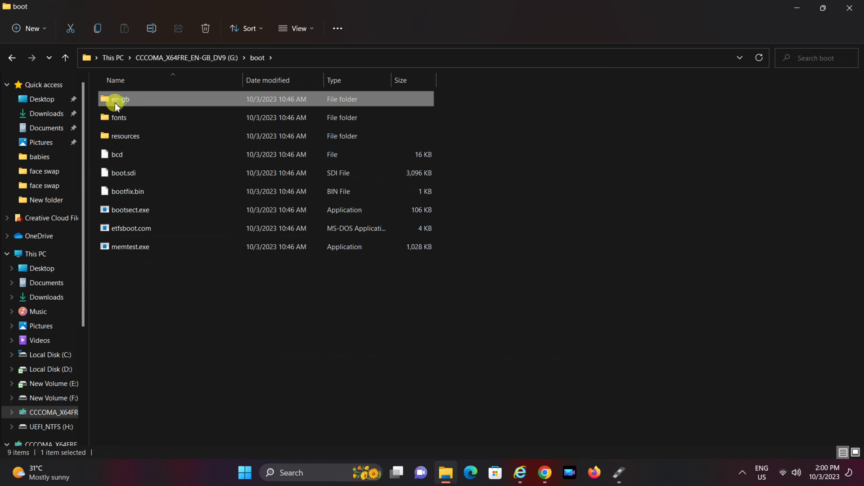
pyautogui.moveTo(128, 106)
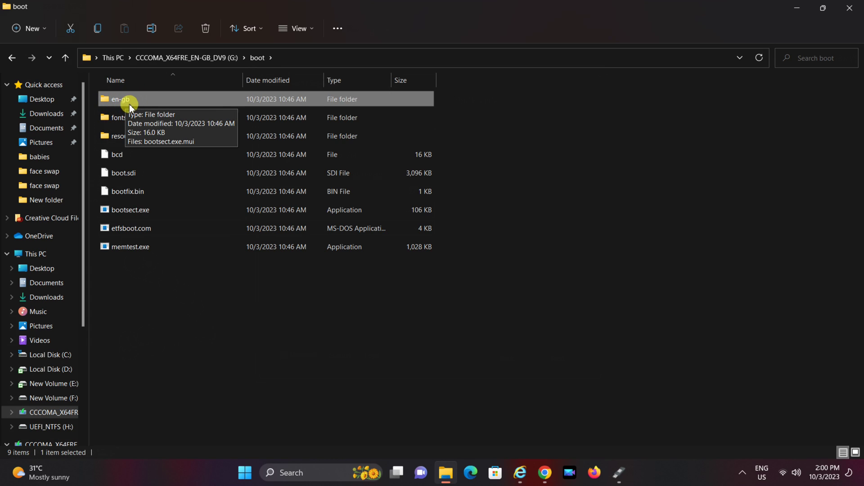
pyautogui.click(137, 101)
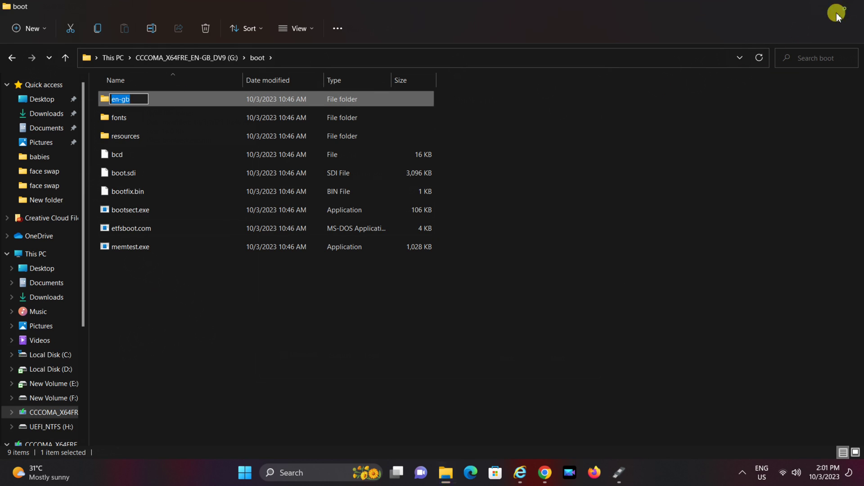
pyautogui.click(849, 8)
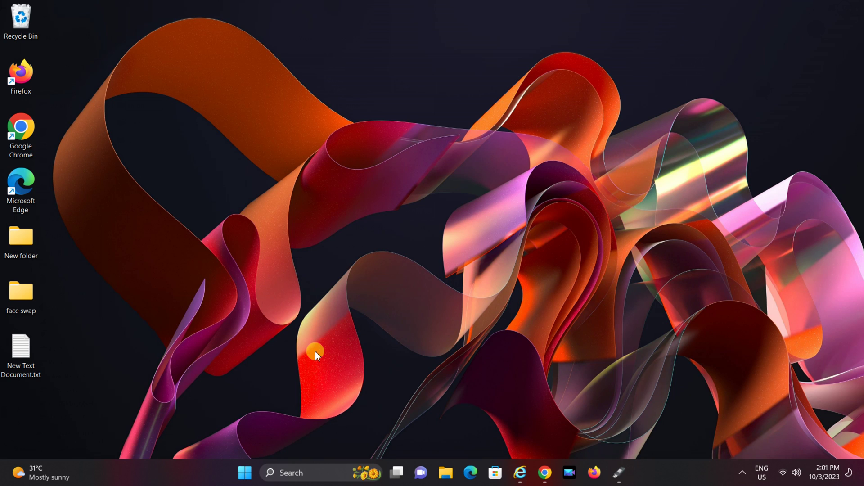
# Confirm the Windows display language in Language & region is English (United States).
pyautogui.click(243, 476)
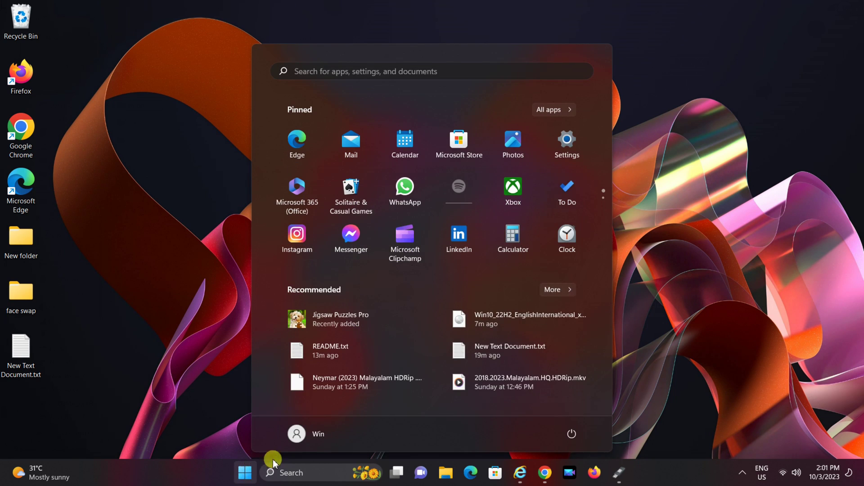
pyautogui.click(563, 148)
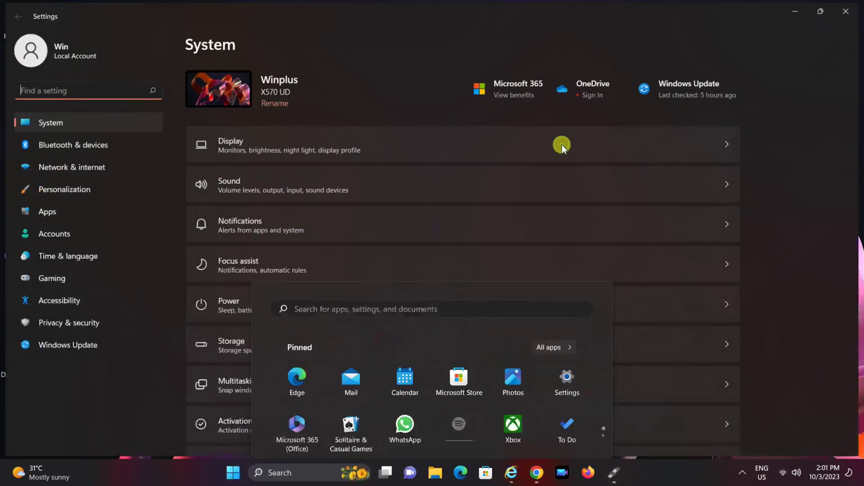
pyautogui.click(72, 258)
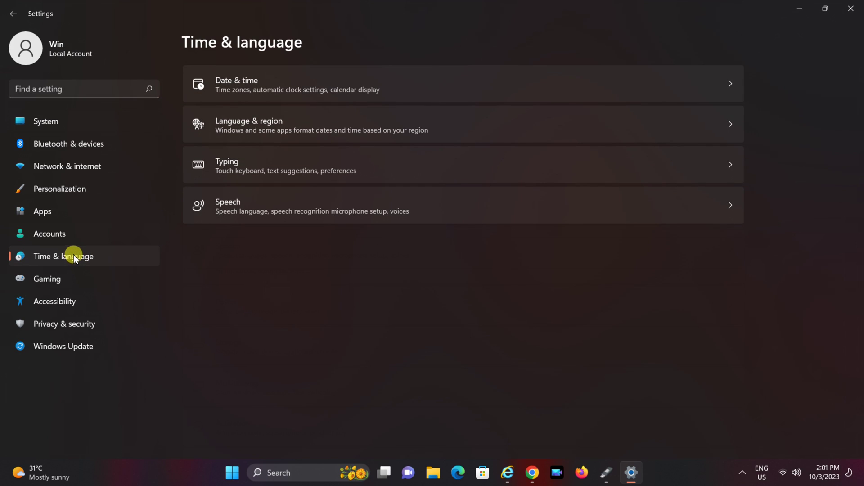
pyautogui.click(393, 120)
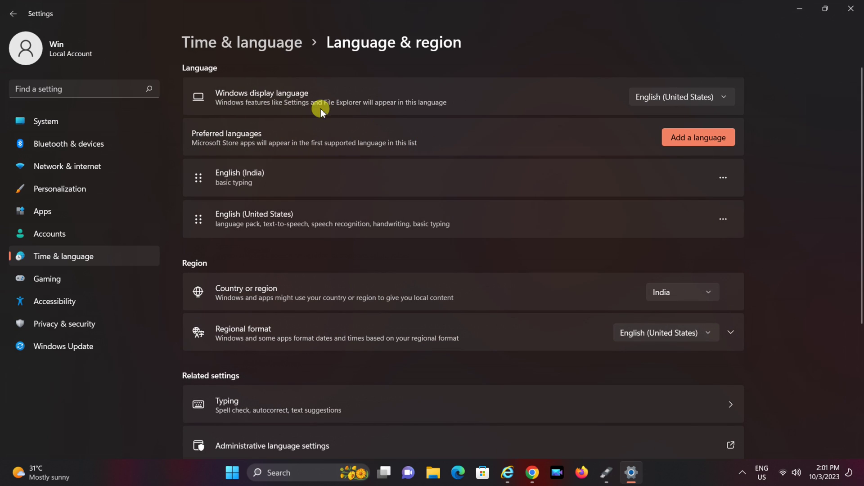
pyautogui.click(722, 97)
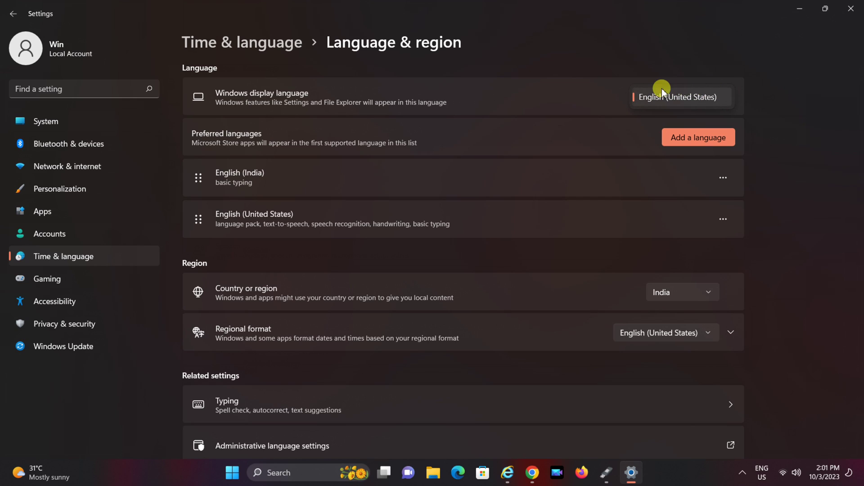
pyautogui.click(655, 100)
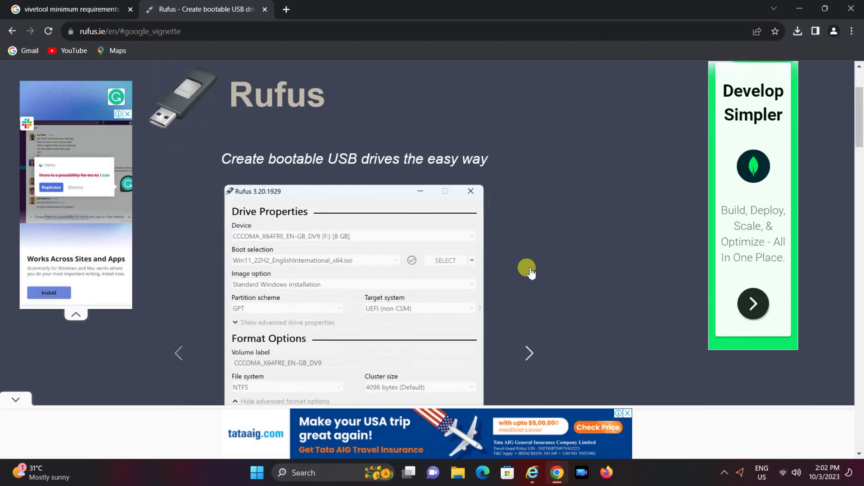
# Scroll rufus.ie to the Download table and launch the downloaded rufus-4.2.exe.
pyautogui.scroll(-3, 527, 268)
pyautogui.scroll(-3, 527, 267)
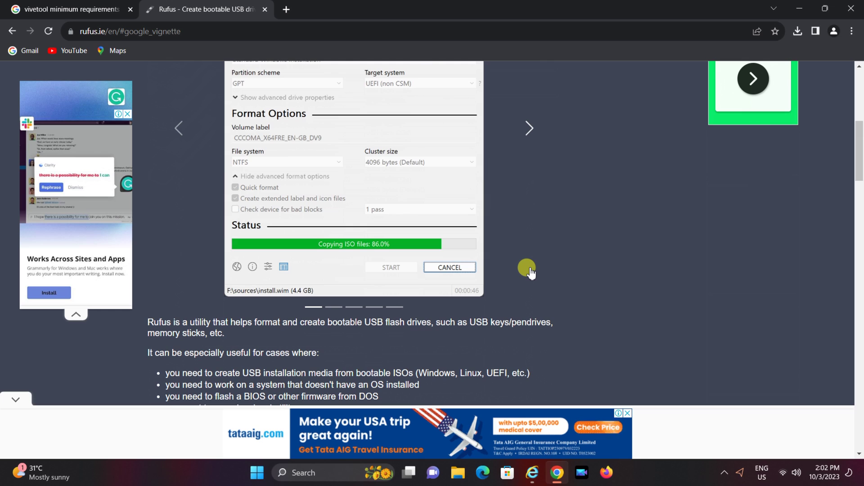
pyautogui.scroll(-7, 527, 269)
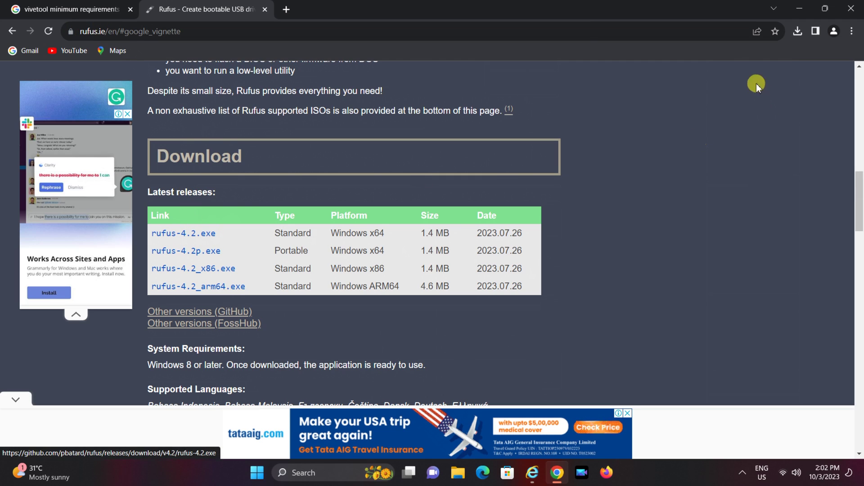
pyautogui.click(798, 31)
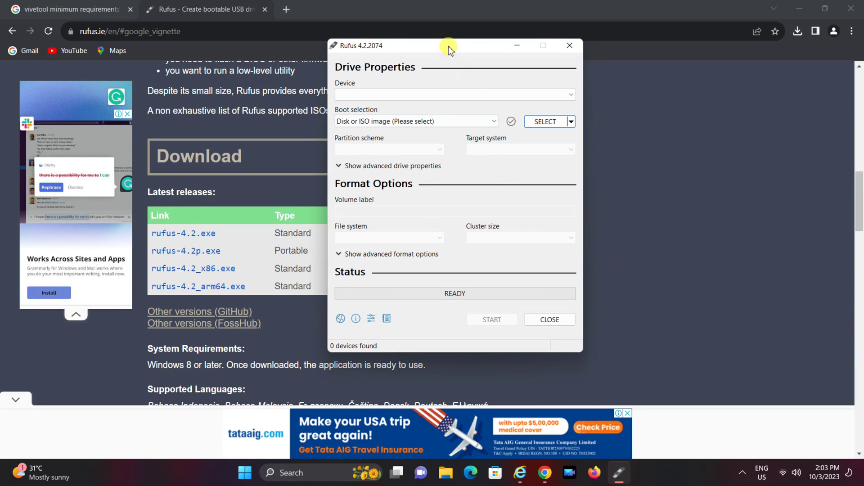
# Switch Rufus's boot selection button from SELECT to DOWNLOAD and start the ISO download wizard.
pyautogui.moveTo(449, 48); pyautogui.dragTo(477, 57)
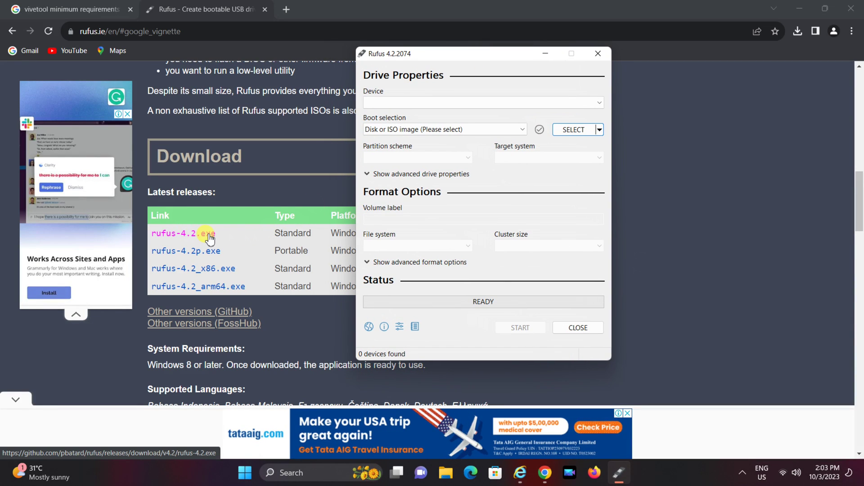
pyautogui.click(600, 130)
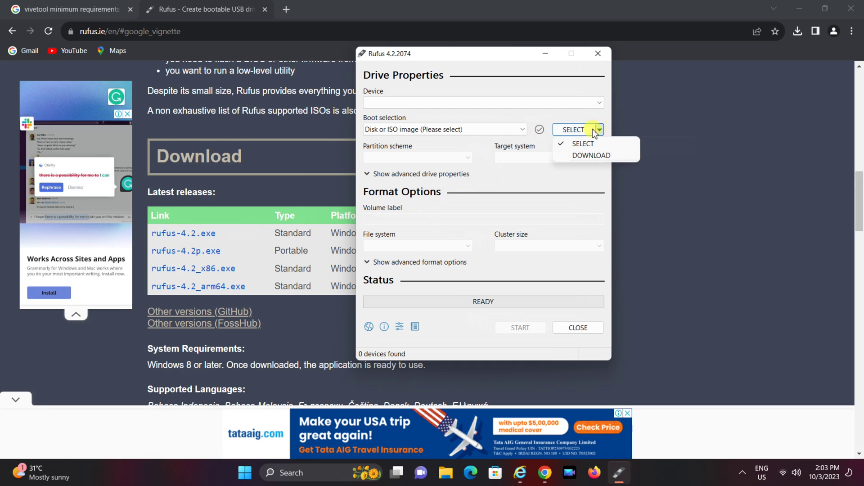
pyautogui.click(587, 157)
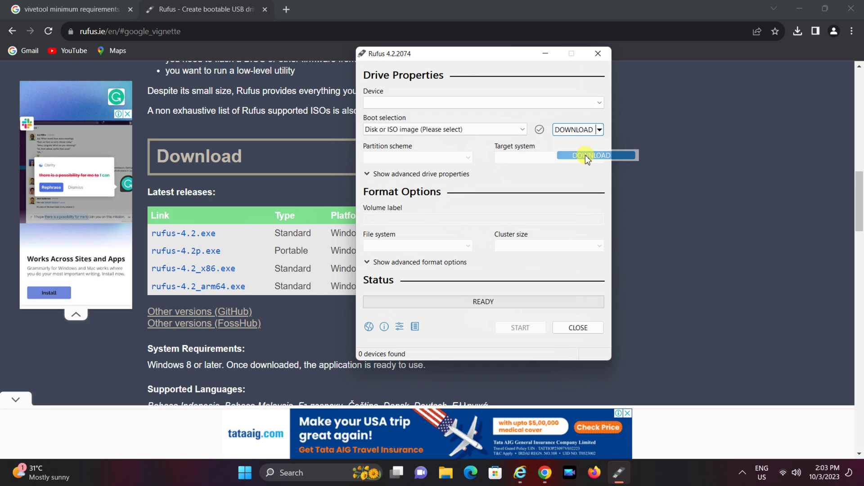
pyautogui.click(573, 131)
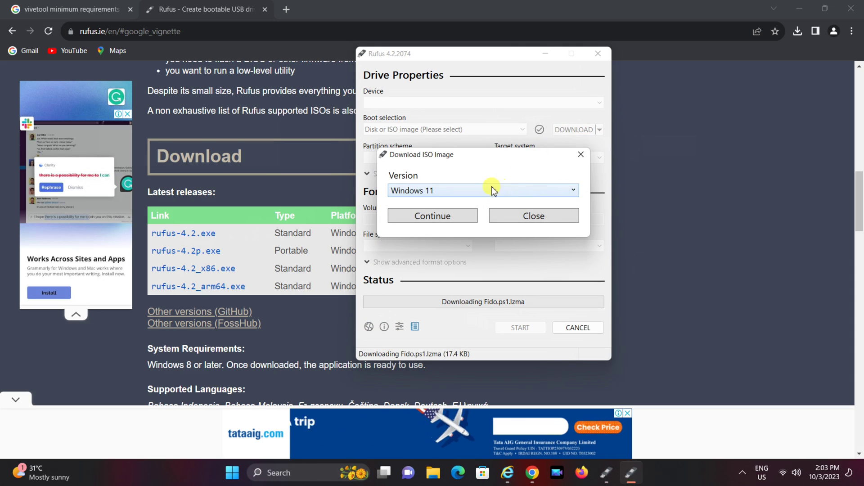
# Choose Windows 11 as the version and bring up the release list.
pyautogui.click(513, 189)
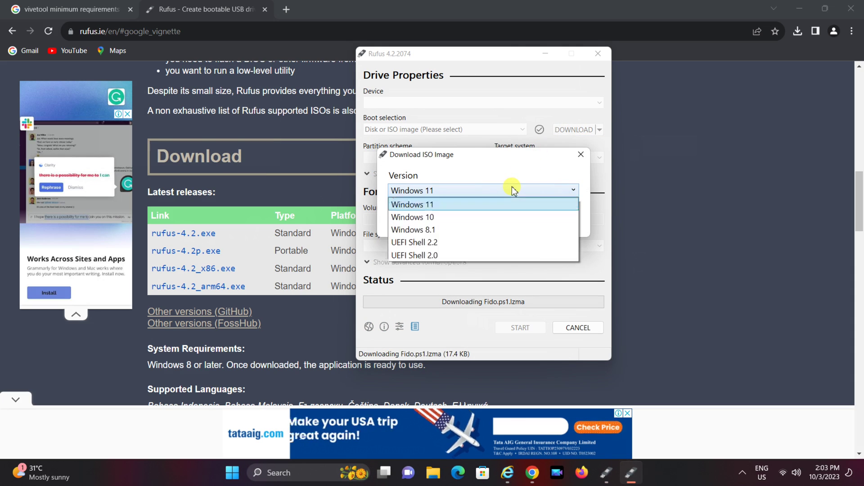
pyautogui.click(419, 208)
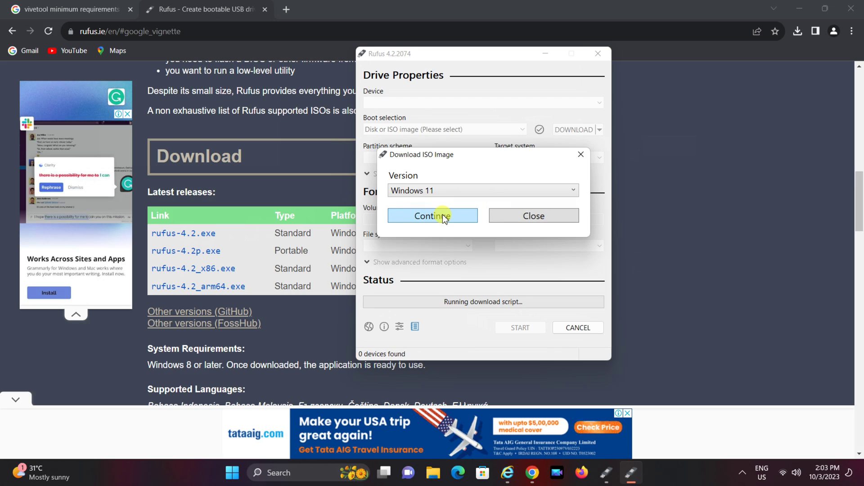
pyautogui.click(444, 217)
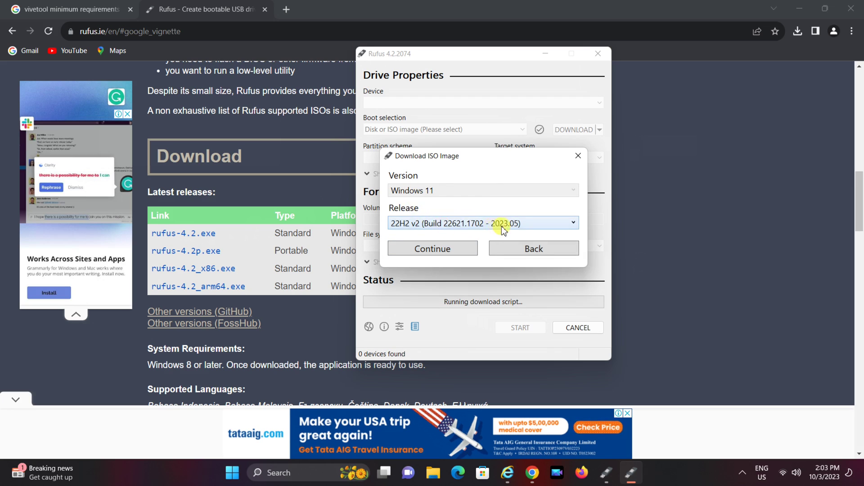
pyautogui.click(502, 225)
# Confirm release 22H2 v2 and edition Home/Pro/Edu, then pick English (United States) as the language.
pyautogui.click(450, 235)
pyautogui.click(435, 249)
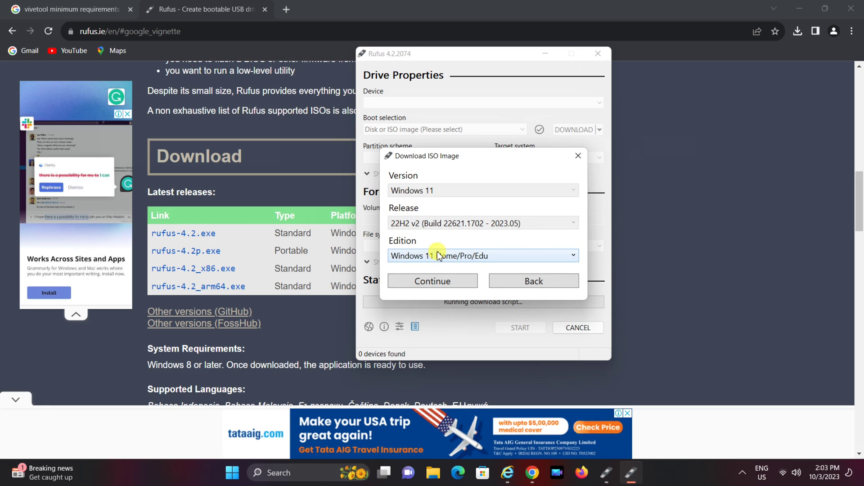
pyautogui.click(430, 280)
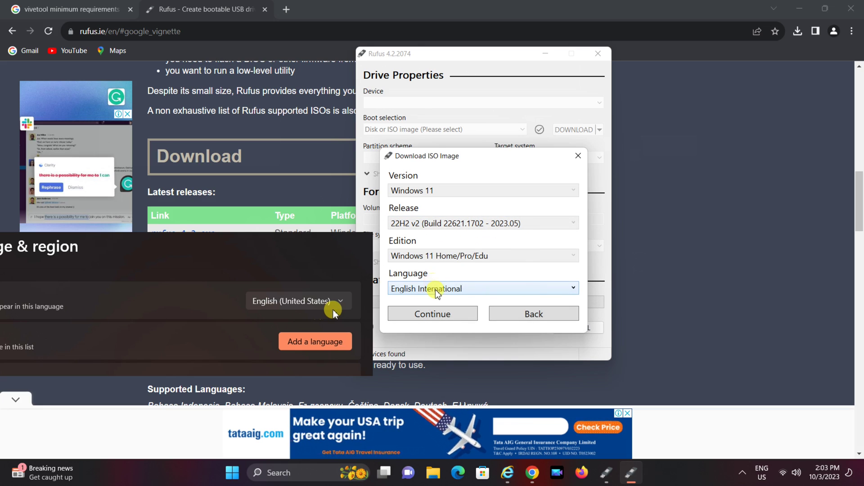
pyautogui.click(436, 291)
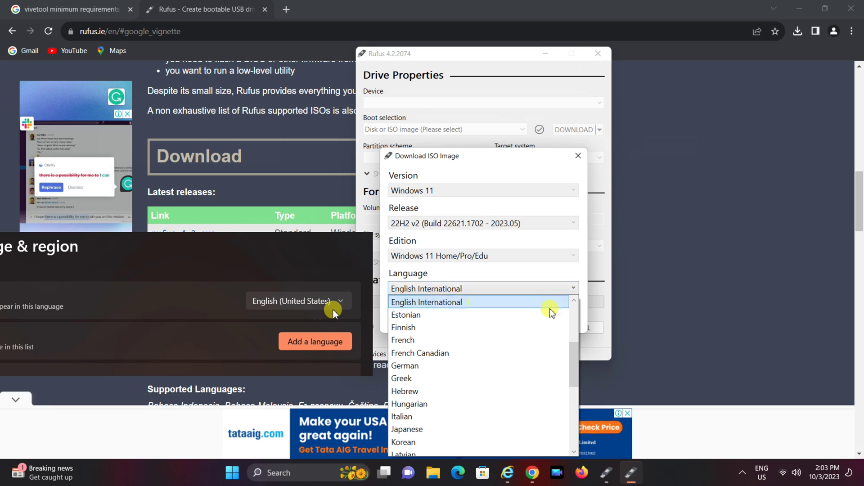
pyautogui.moveTo(573, 352); pyautogui.dragTo(574, 344)
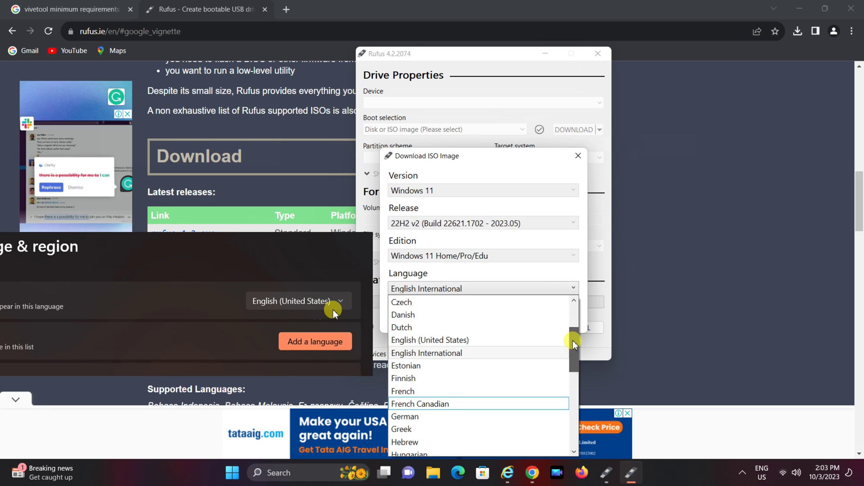
pyautogui.click(429, 341)
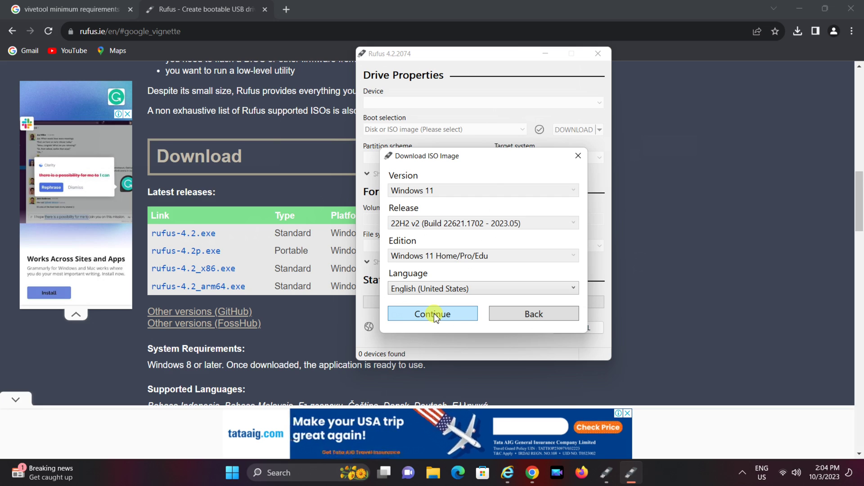
# Download the x64 ISO, saving it as Win11_22H2_English_x64v2.iso.
pyautogui.click(434, 313)
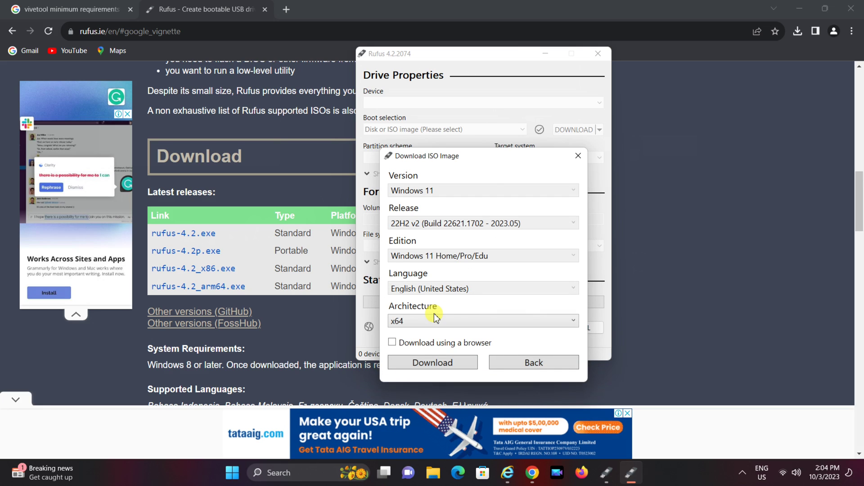
pyautogui.click(441, 365)
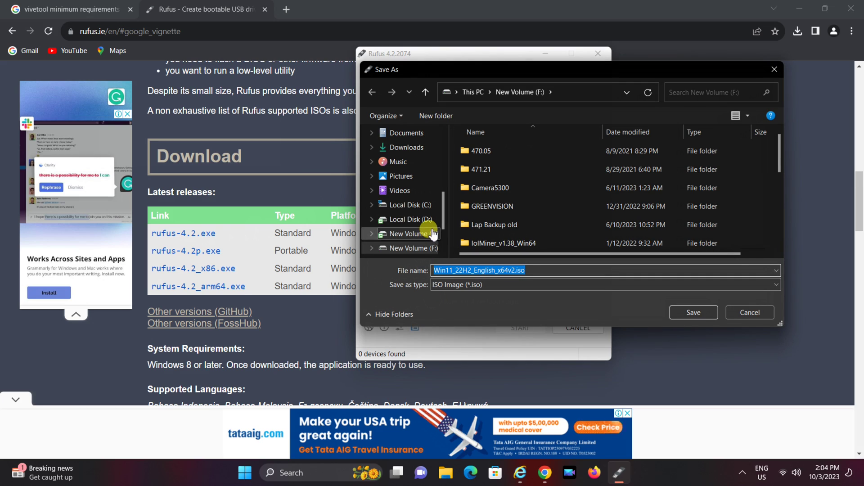
pyautogui.click(693, 311)
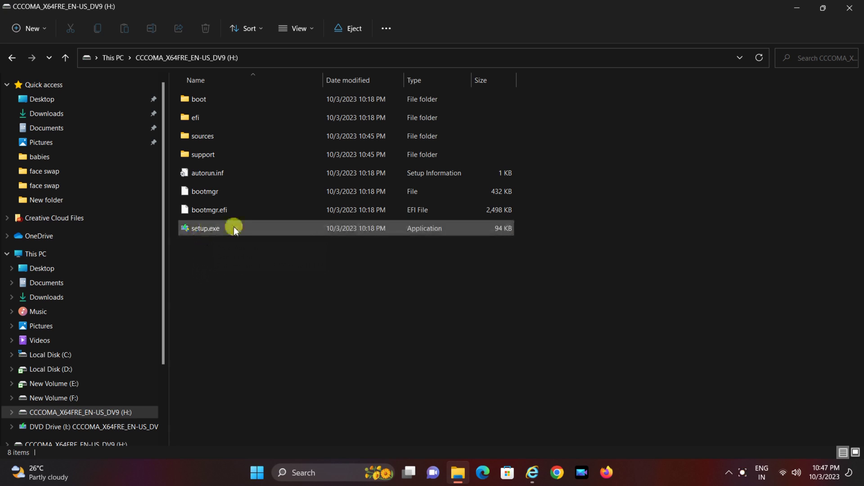
# Run setup.exe from the mounted ISO, choosing 'Not right now' for downloading updates.
pyautogui.click(216, 229)
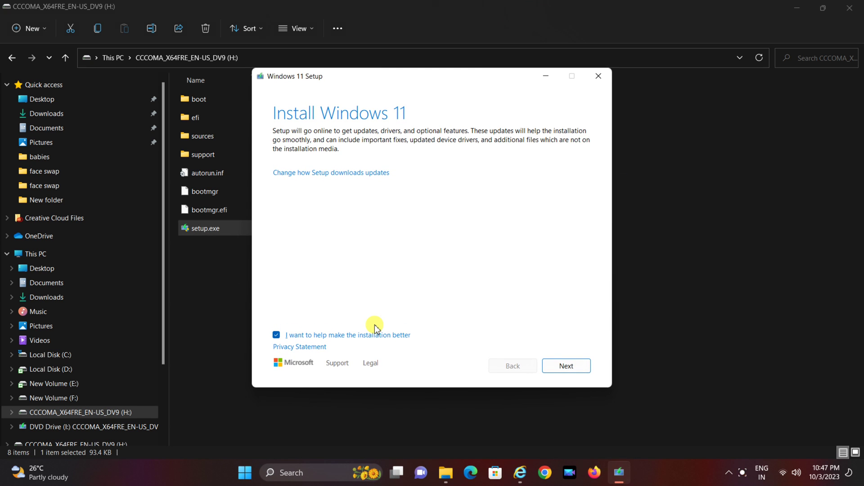
pyautogui.click(319, 173)
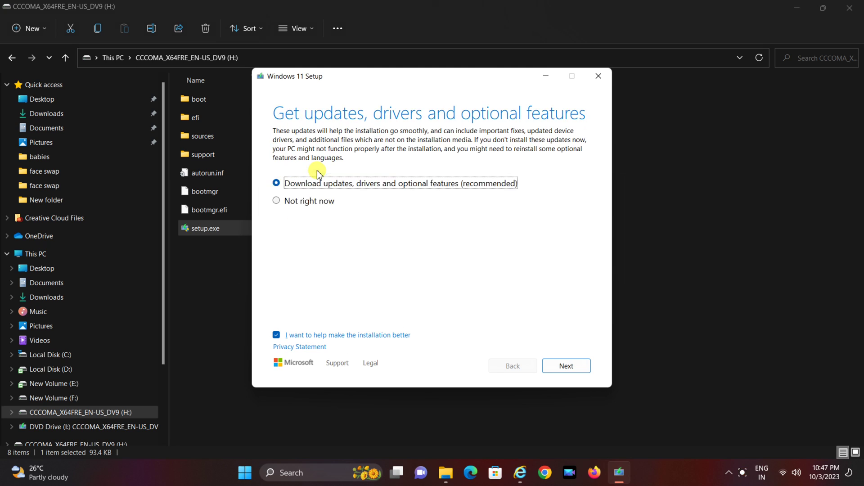
pyautogui.click(278, 201)
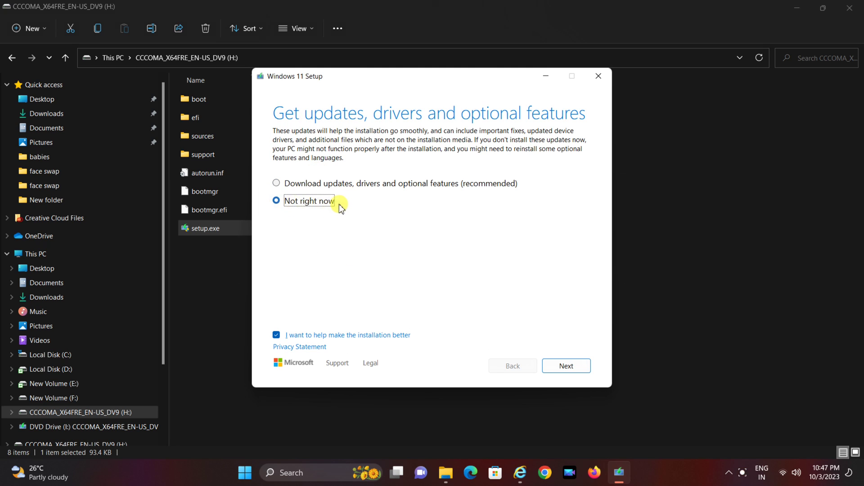
pyautogui.click(568, 366)
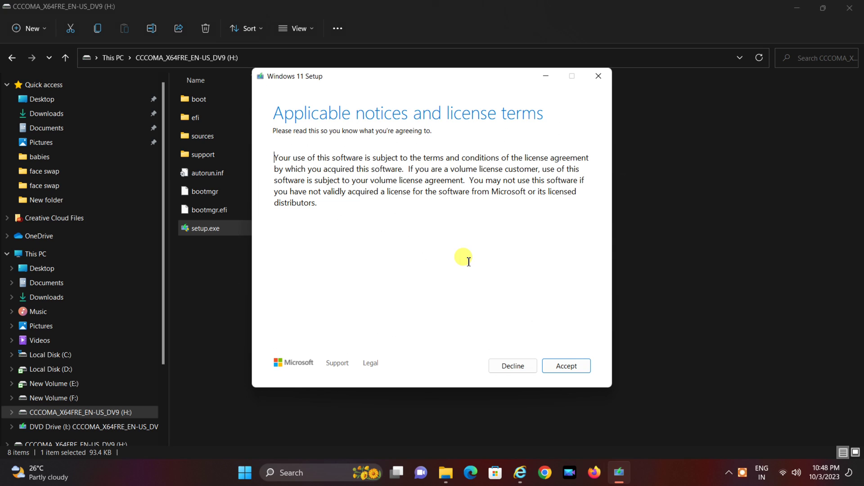
# Accept the licence terms and choose to keep personal files and apps.
pyautogui.click(569, 369)
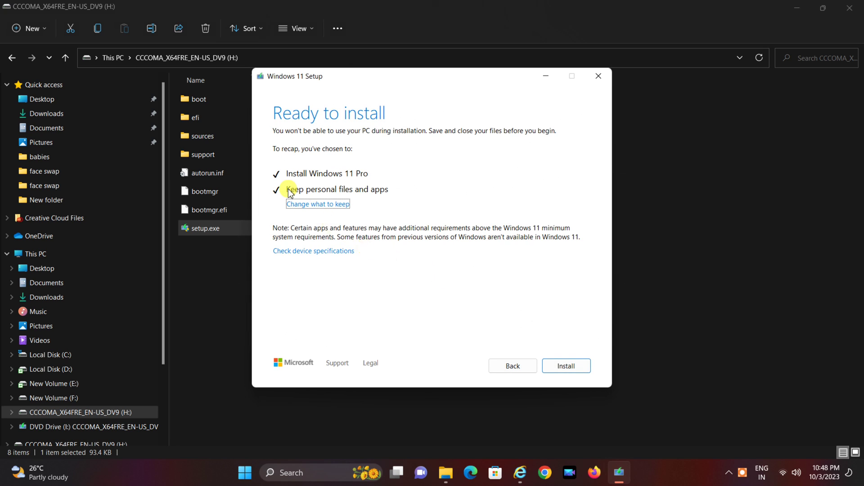
pyautogui.click(311, 204)
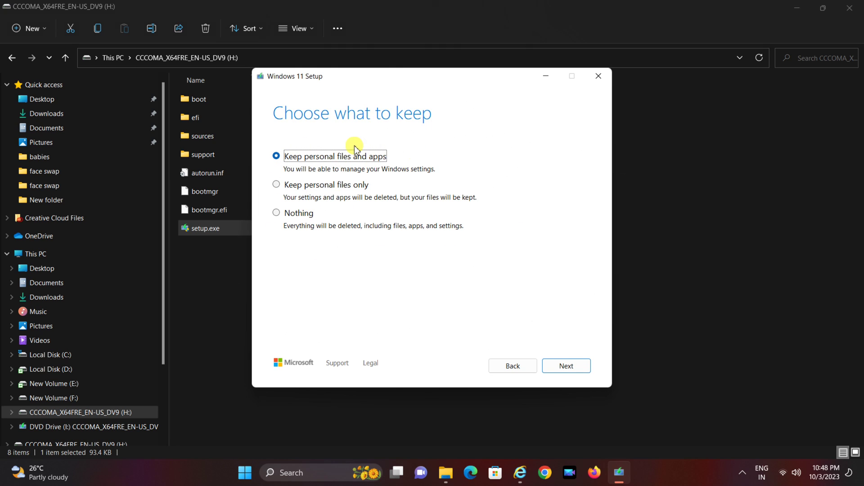